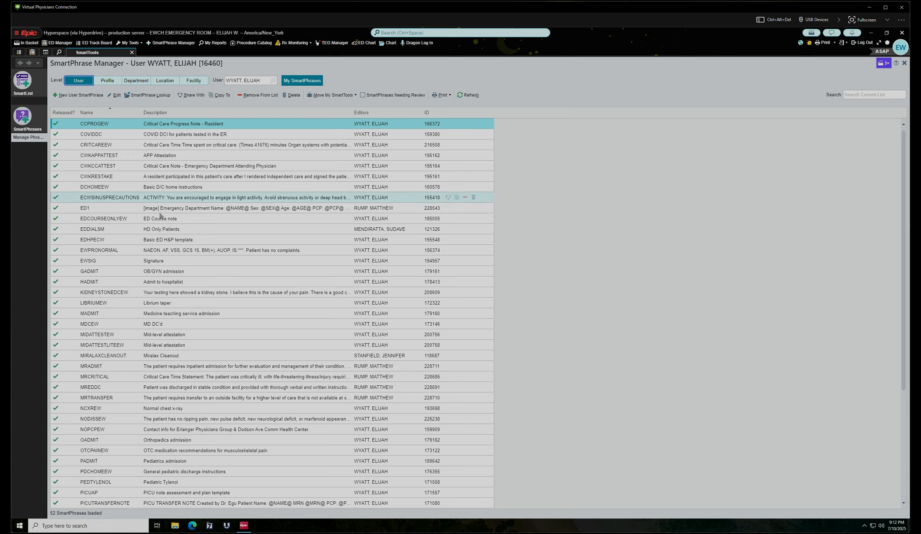
Open the EDHPECW SmartPhrase and replace its header logo with the copied Erlanger Western Carolina Hospital logo.
click(105, 243)
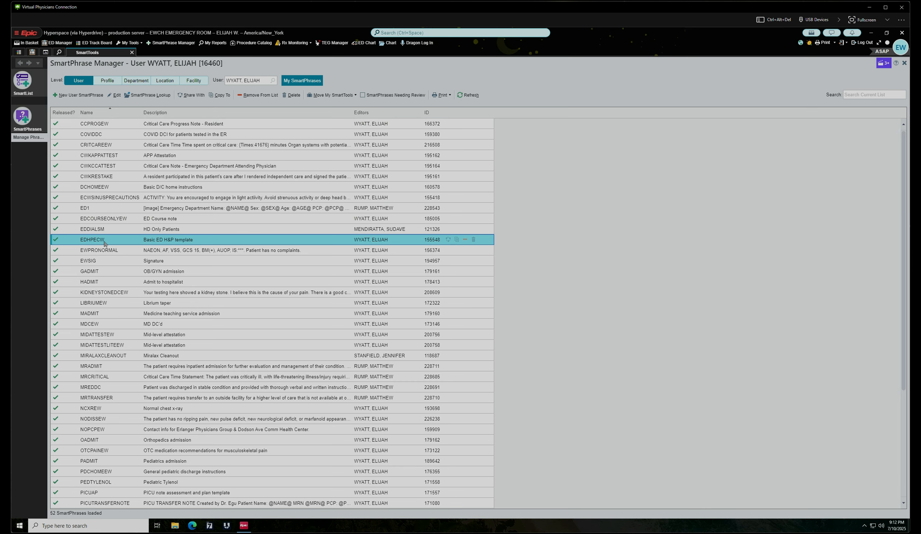
double_click(92, 239)
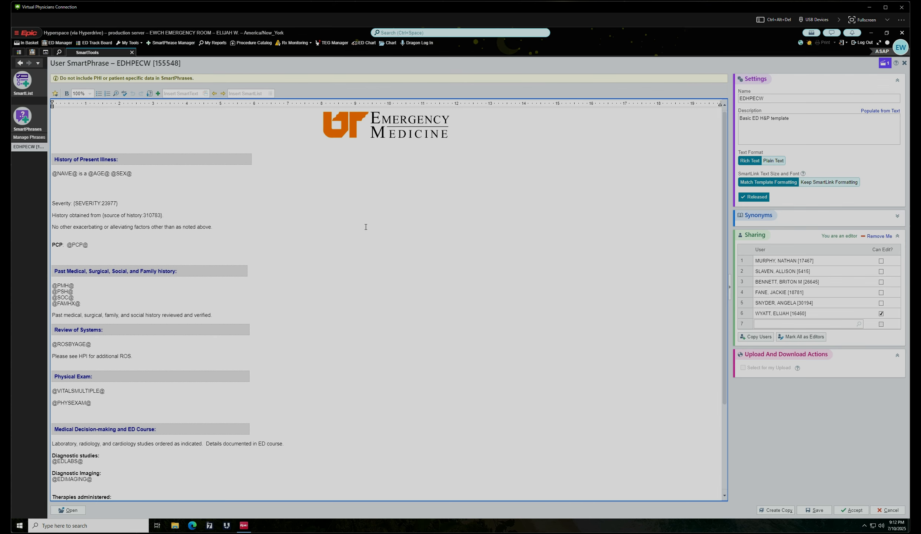
scroll(325, 244, down, 3)
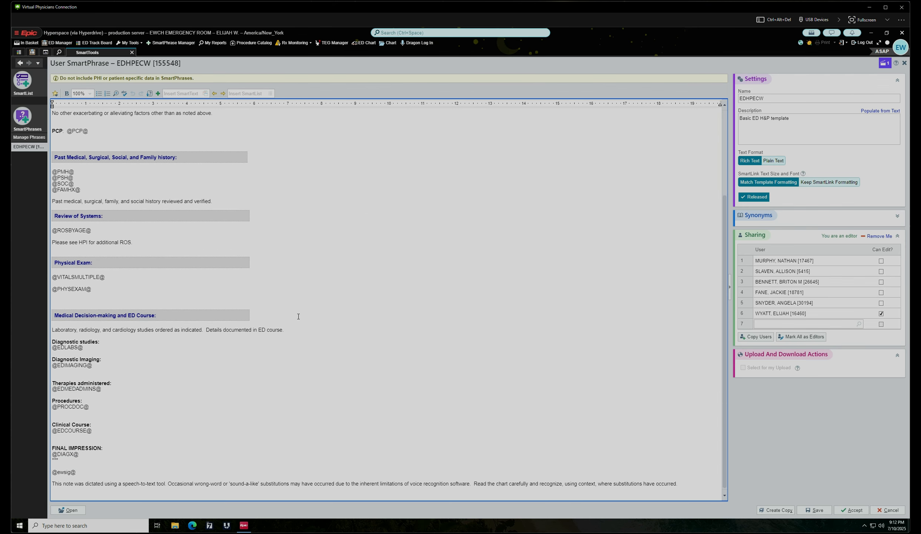
scroll(276, 314, up, 3)
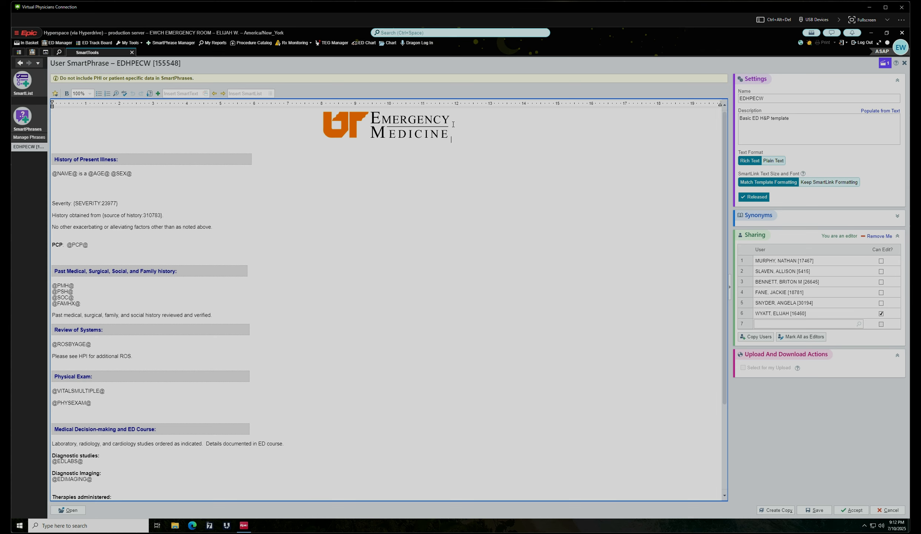
key(BackSpace)
key(ctrl+v)
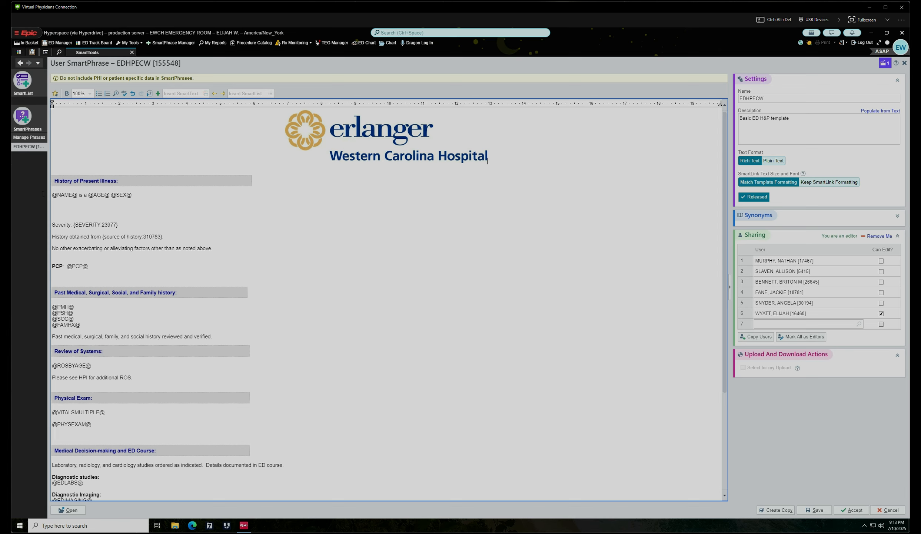
Examine the template's SmartLinks, from the patient name line through therapies, procedures, clinical course, final impression and signature.
mouse_move(48, 193)
mouse_down()
mouse_move(73, 195)
mouse_move(59, 194)
mouse_up()
double_click(60, 194)
click(155, 248)
scroll(146, 278, down, 4)
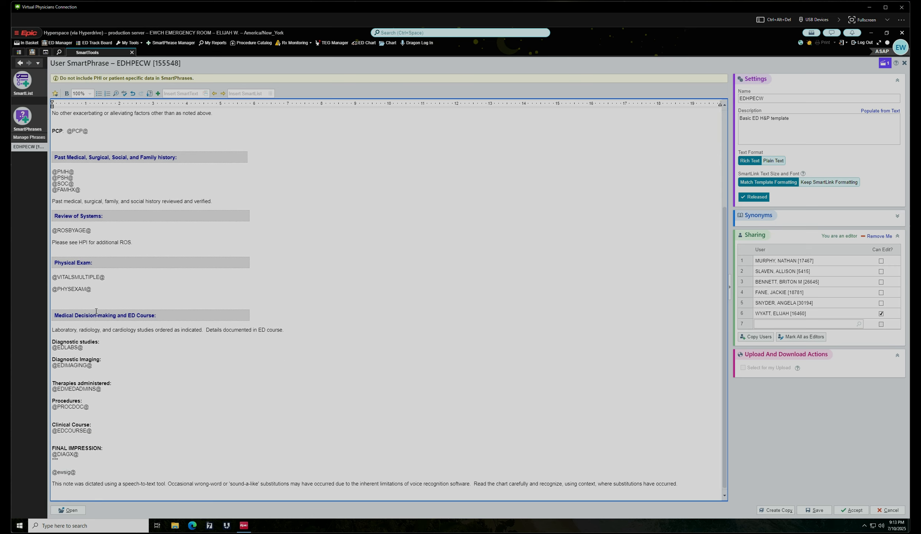
scroll(109, 356, up, 3)
scroll(111, 359, down, 3)
drag(101, 388, 40, 387)
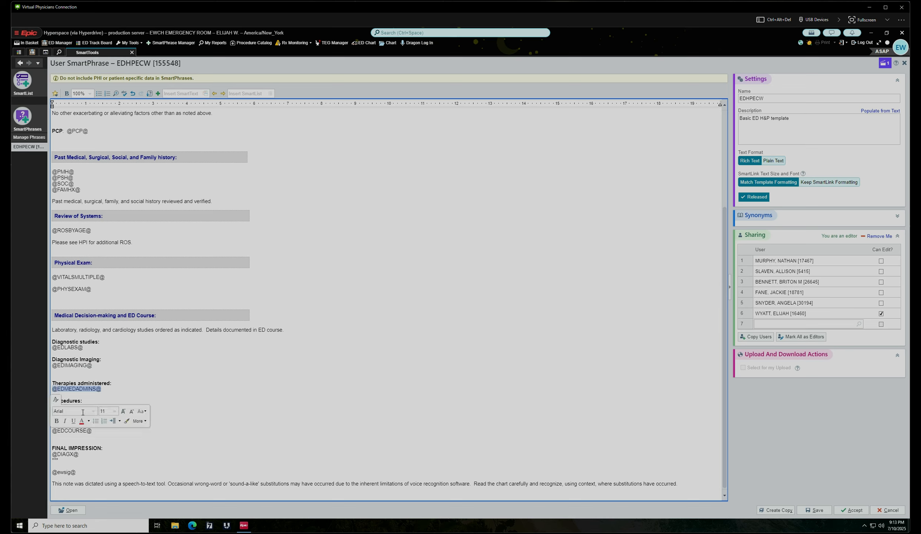
drag(90, 406, 35, 407)
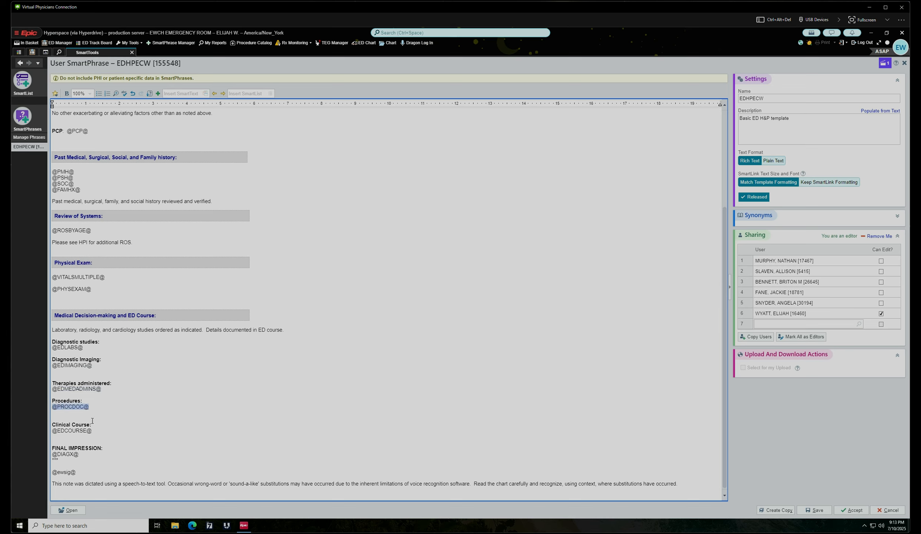
drag(92, 431, 36, 429)
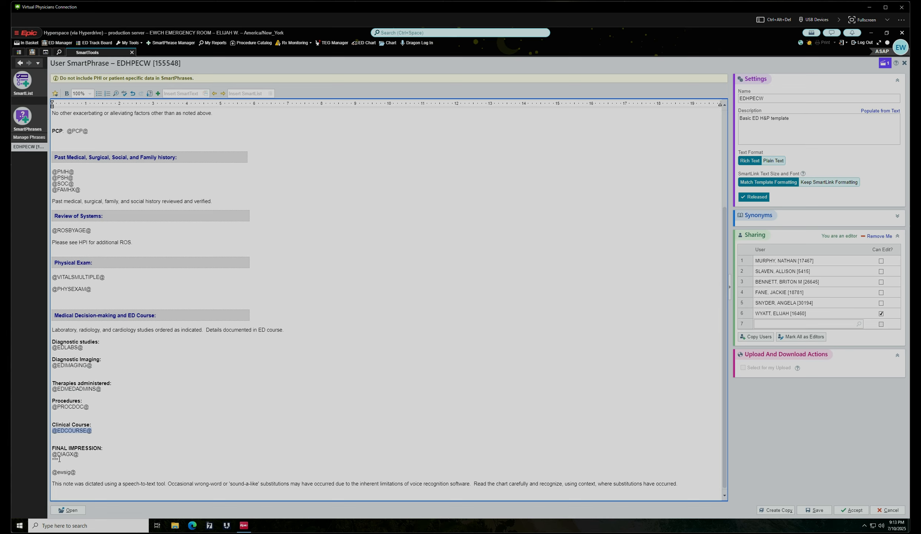
drag(79, 454, 45, 449)
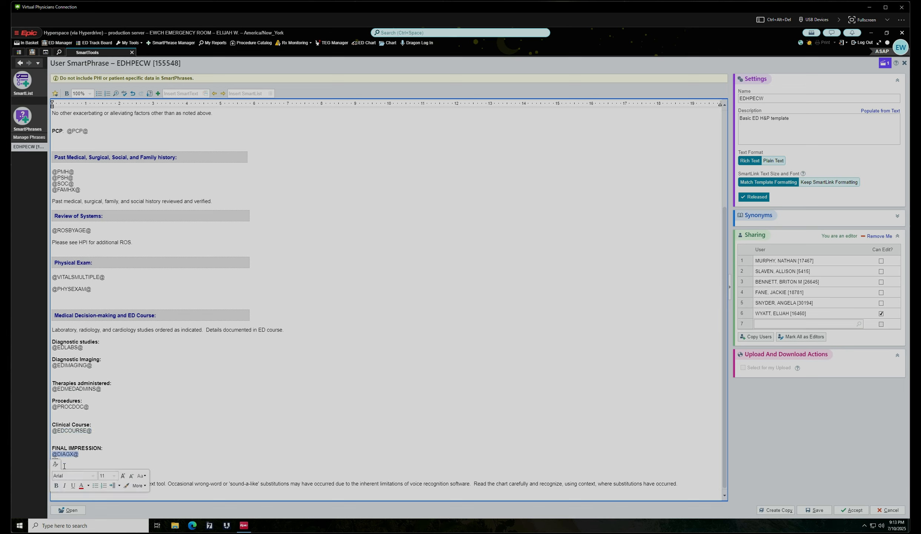
click(73, 471)
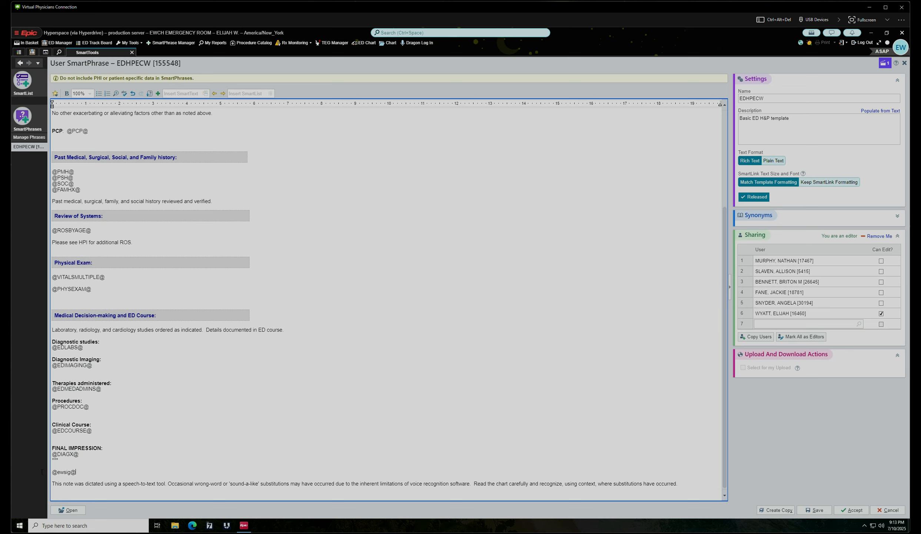
drag(49, 471, 76, 471)
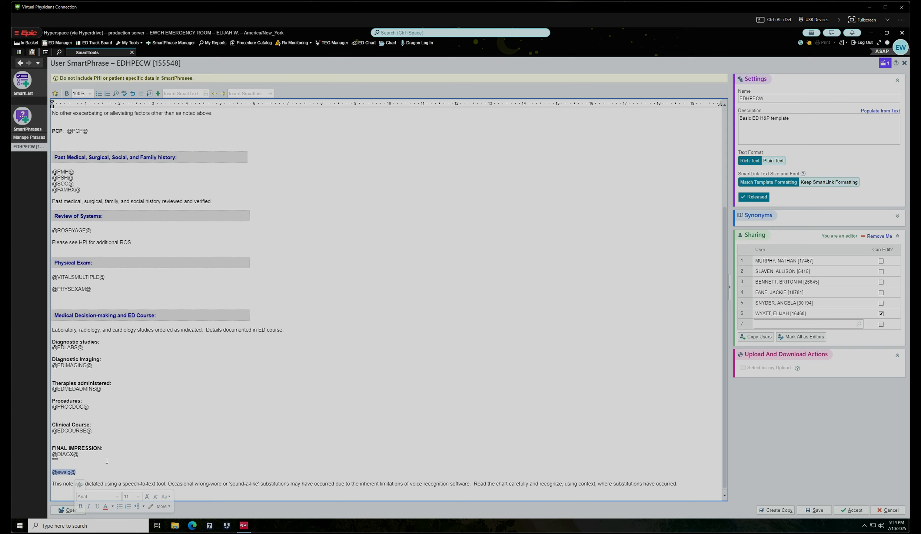
click(71, 472)
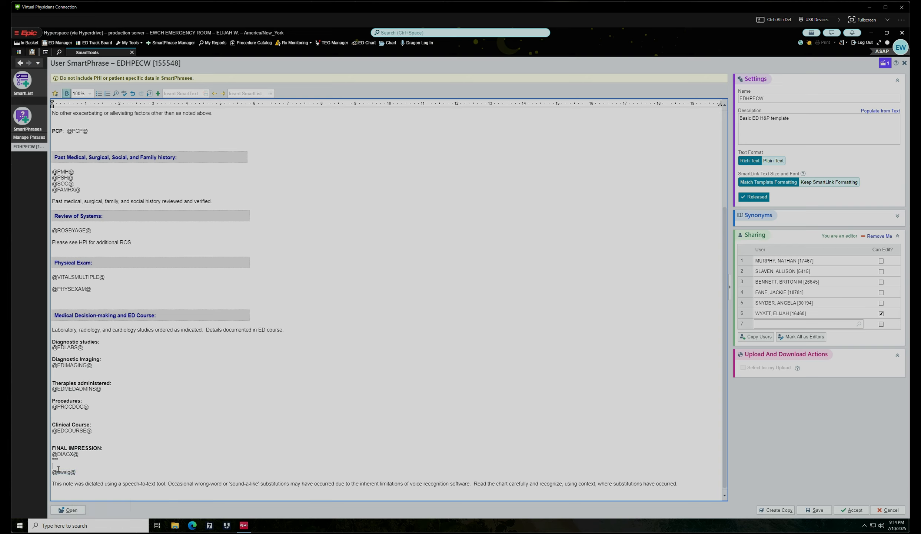
key(BackSpace)
key(BackSpace)
key(BackSpace)
key(BackSpace)
key(BackSpace)
text(ME)
key(End)
key(Return)
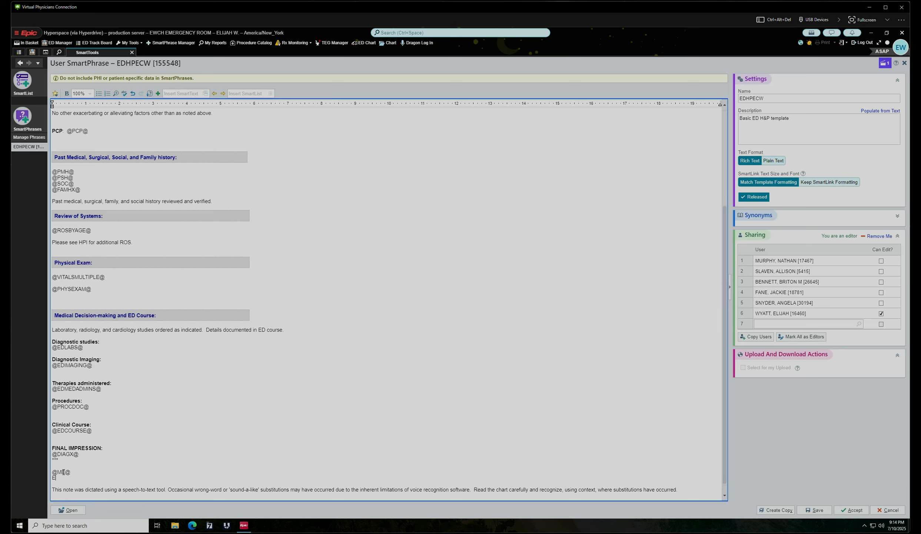
text(Emergency Meidic)
key(BackSpace)
text(ici)
right_click(84, 478)
click(104, 257)
Examine the SEVERITY SmartList placeholder in the History of Present Illness section.
scroll(286, 414, up, 5)
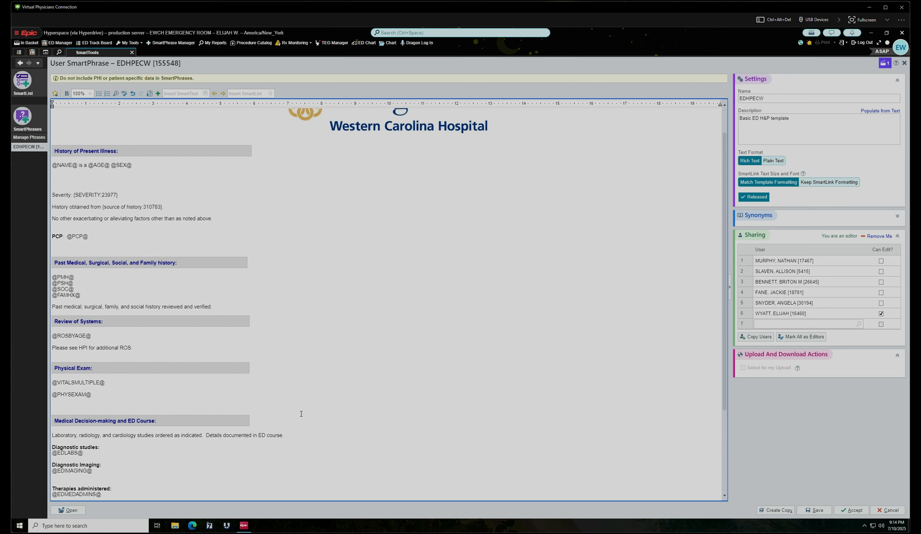
scroll(289, 408, up, 2)
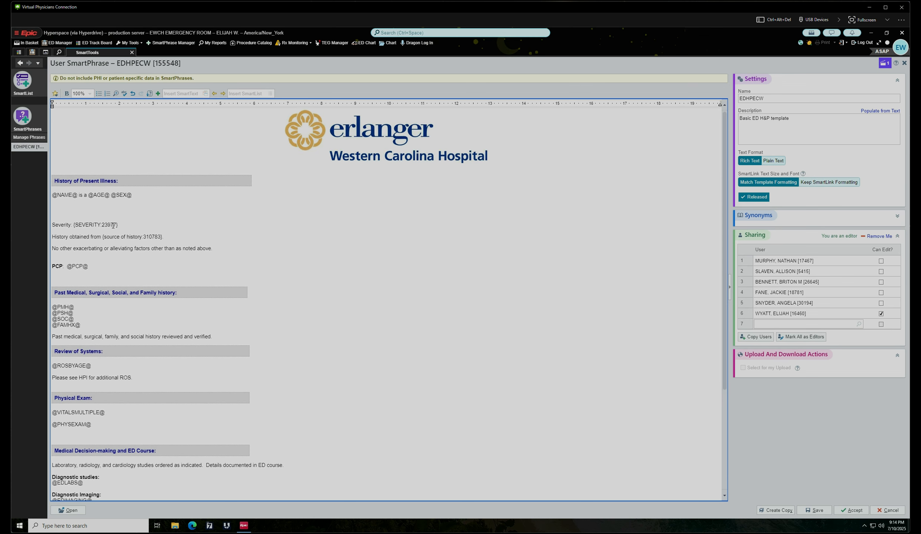
drag(89, 224, 74, 225)
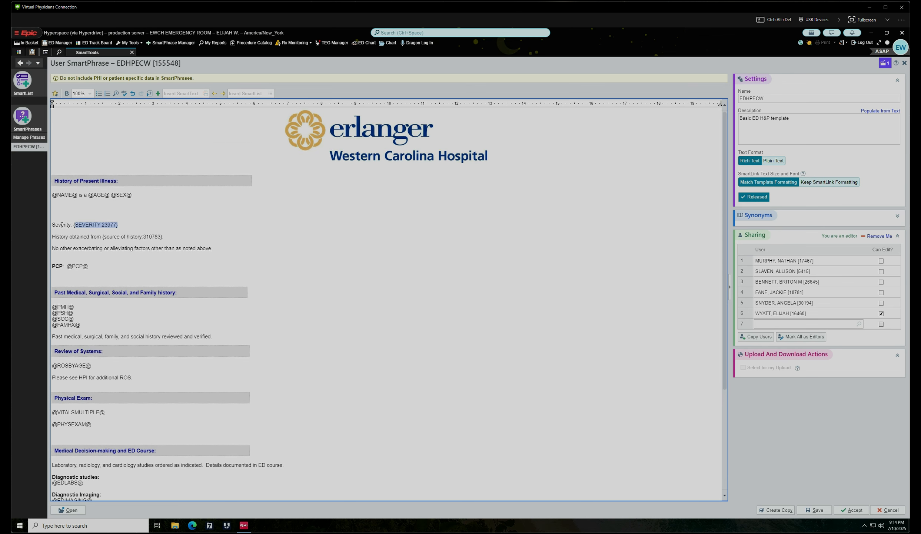
click(101, 225)
double_click(107, 223)
click(239, 235)
Save the edited template as a copy, a new user SmartPhrase named EWCHPED.
click(770, 510)
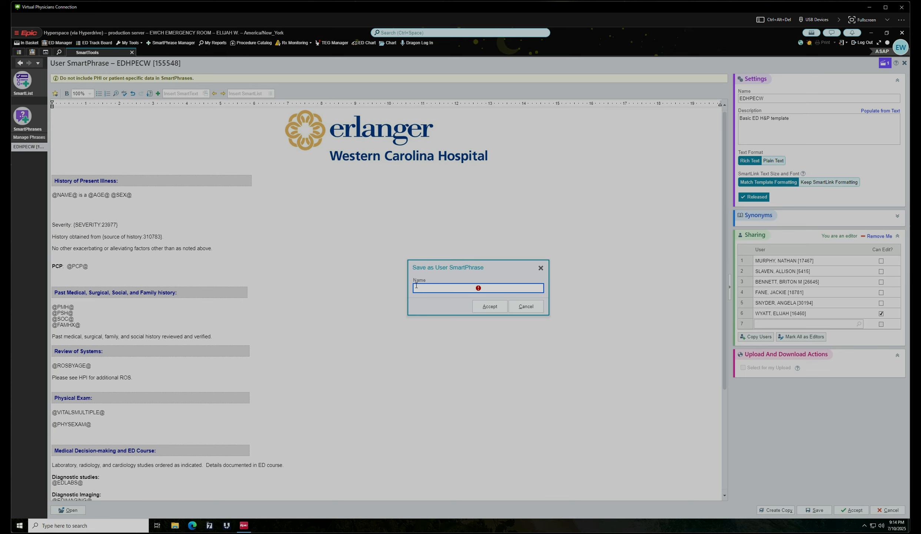
text(EWCHPE)
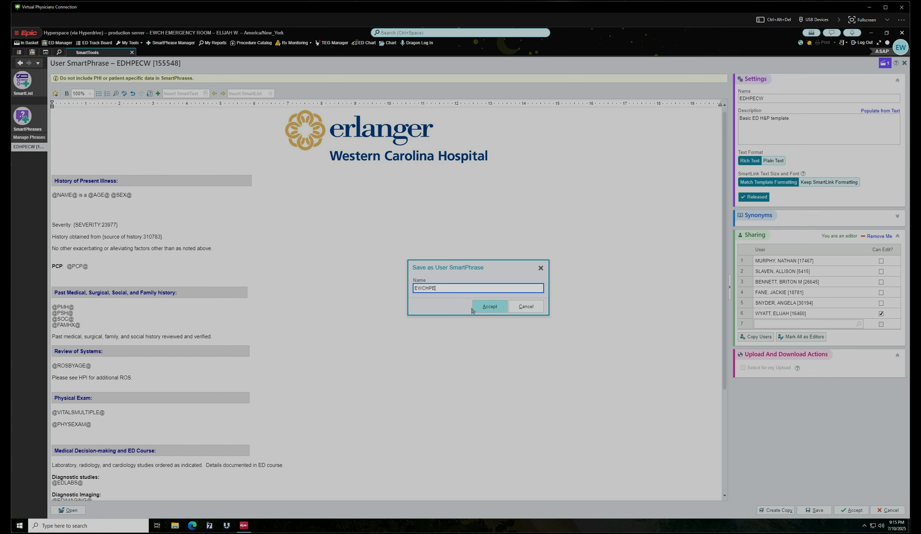
text(D)
click(477, 310)
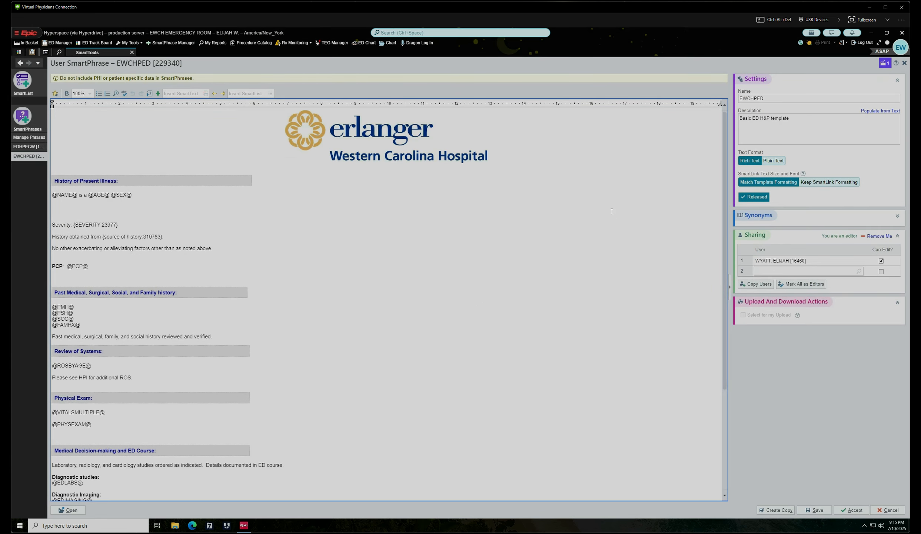
Close the EWCHPED copy and discard the changes made to the original EDHPECW SmartPhrase.
click(879, 508)
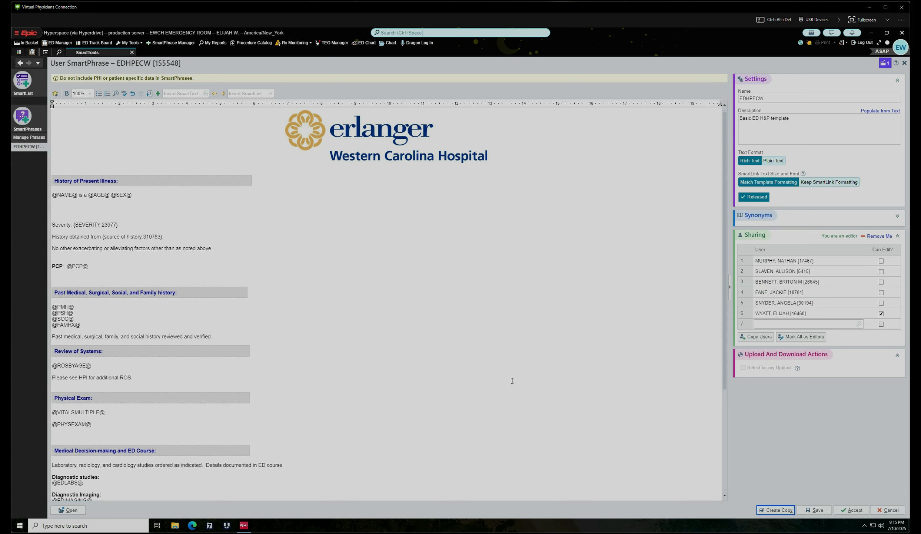
click(888, 510)
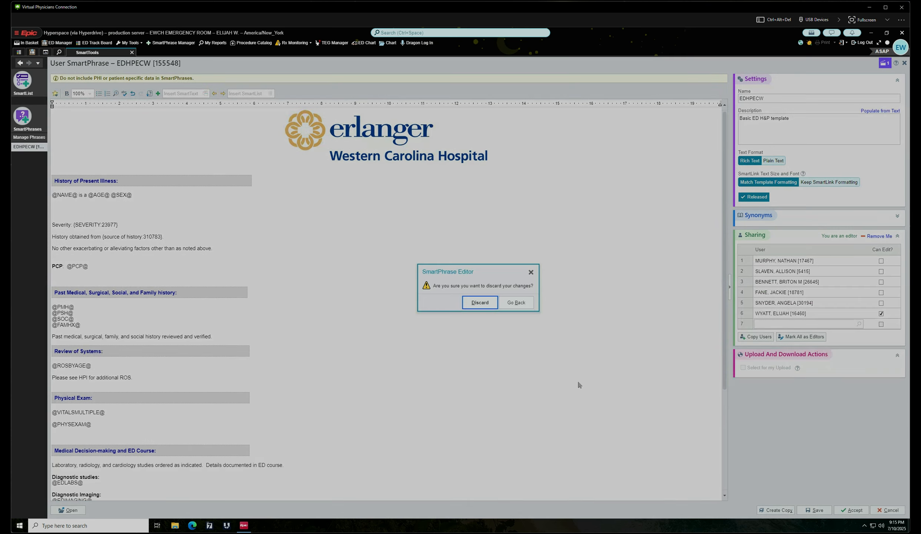
click(473, 303)
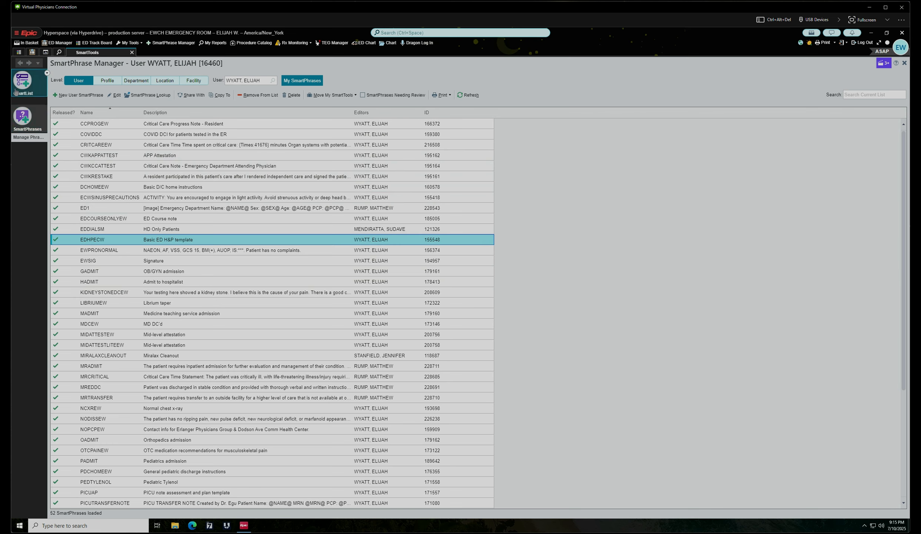
Dismiss the SmartPhrase lookup and browse the existing SmartLists.
click(14, 120)
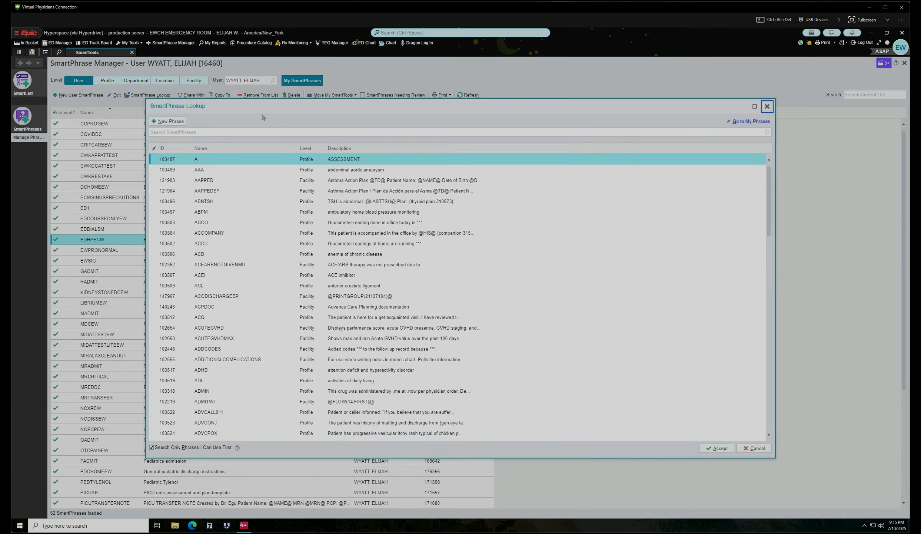
click(767, 106)
click(18, 86)
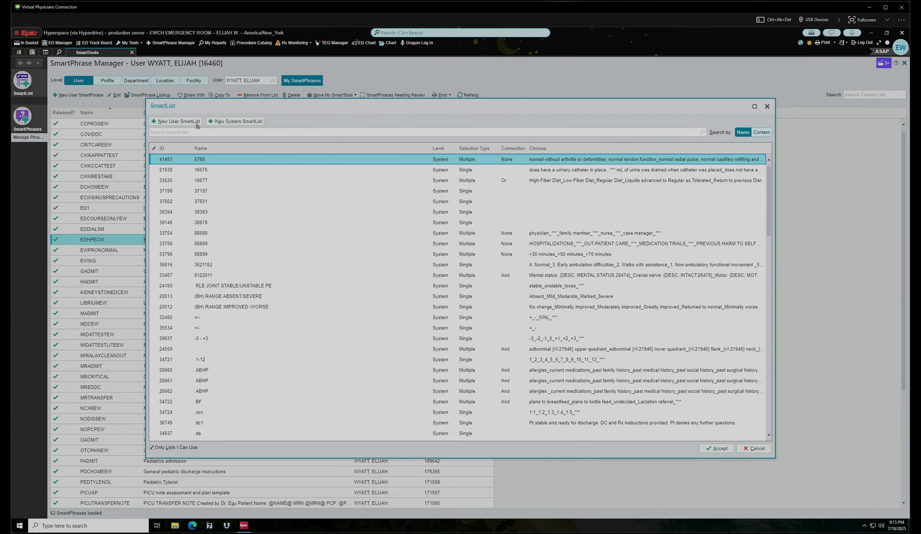
scroll(287, 292, down, 8)
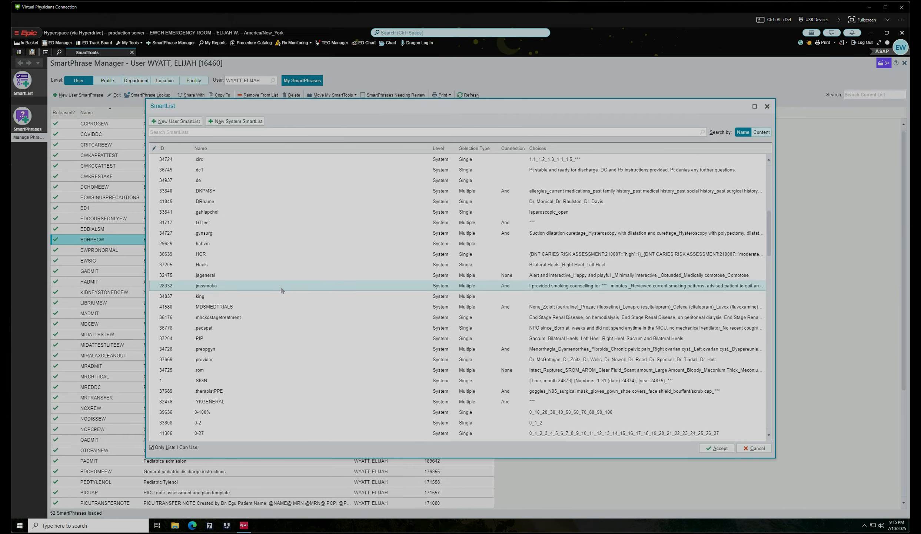
scroll(281, 287, down, 15)
scroll(281, 285, down, 15)
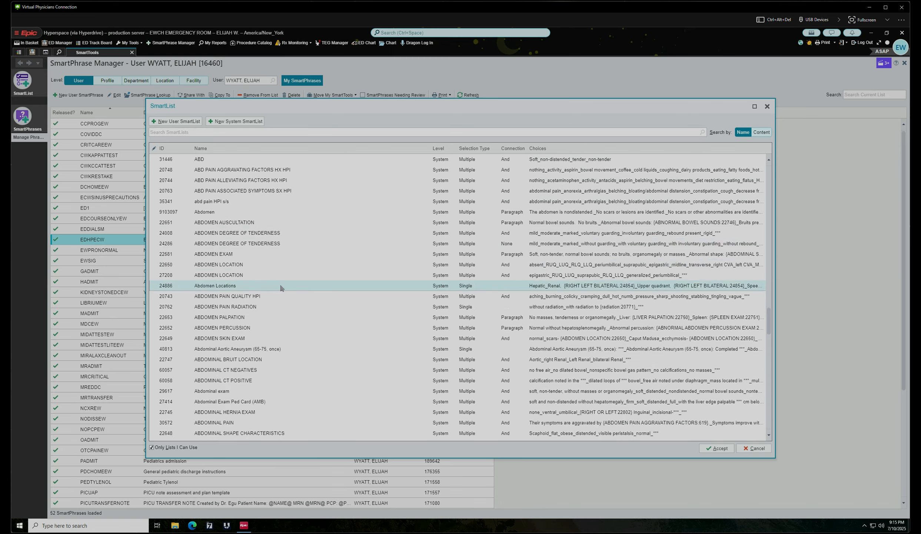
Start a new user SmartList with the choices 1, 2, 3 and 4, and make choice 1 the default.
click(177, 122)
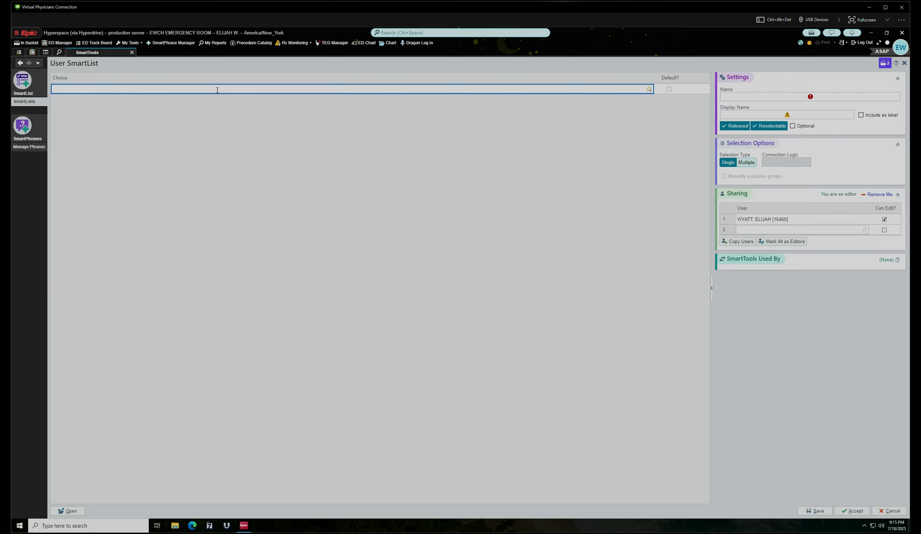
key(Return)
key(Return)
key(Return)
key(Return)
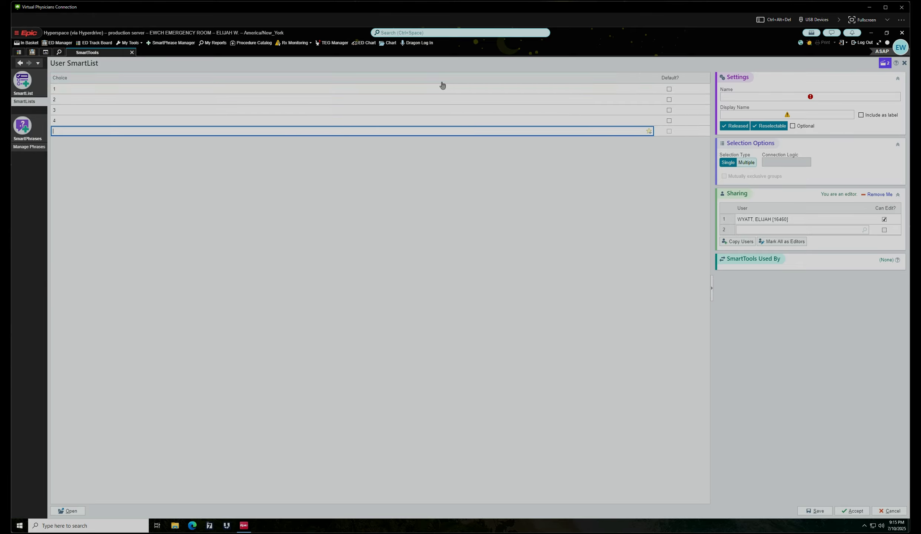
click(669, 88)
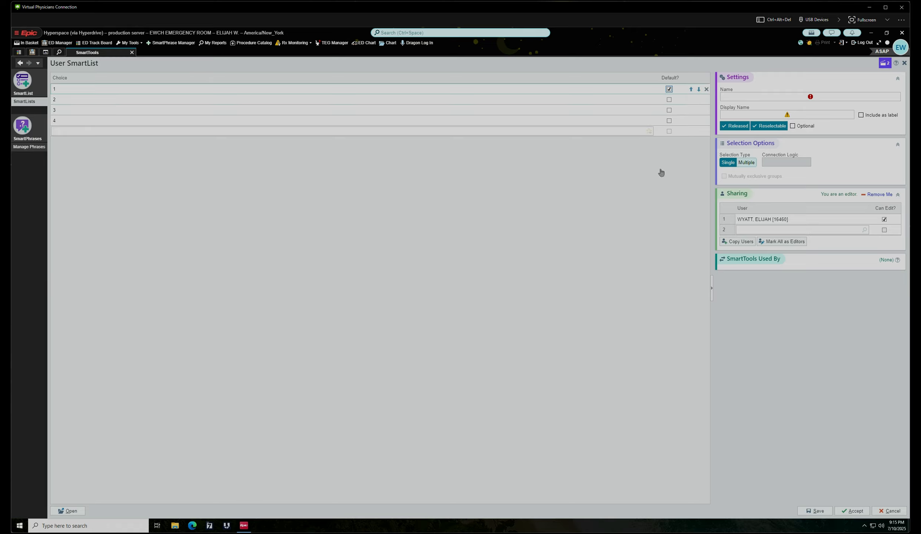
Remove all four choices from the new SmartList and discard it.
click(706, 90)
click(706, 90)
click(706, 89)
click(707, 89)
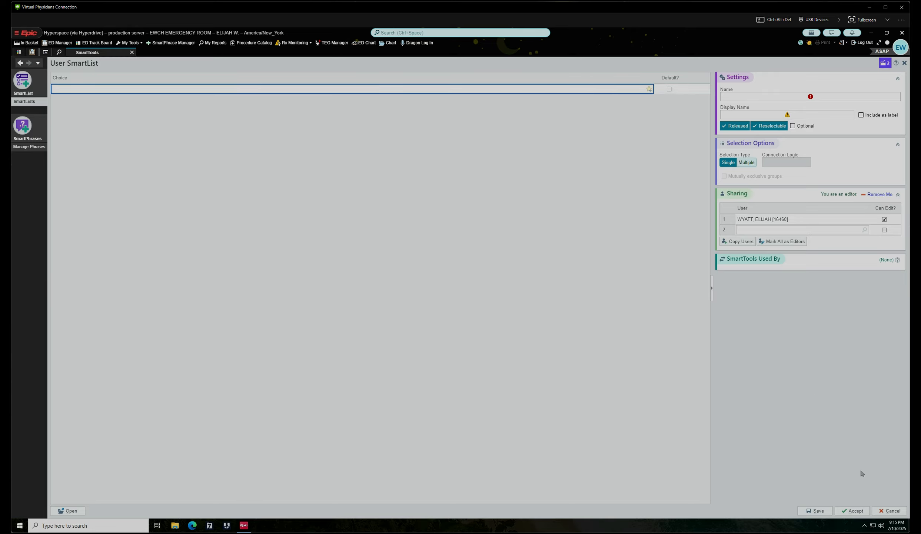
click(890, 511)
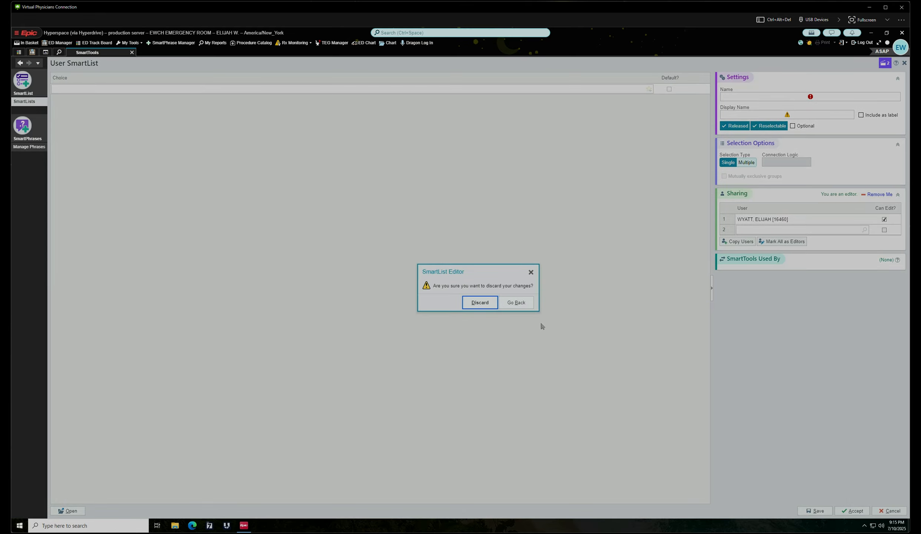
click(479, 302)
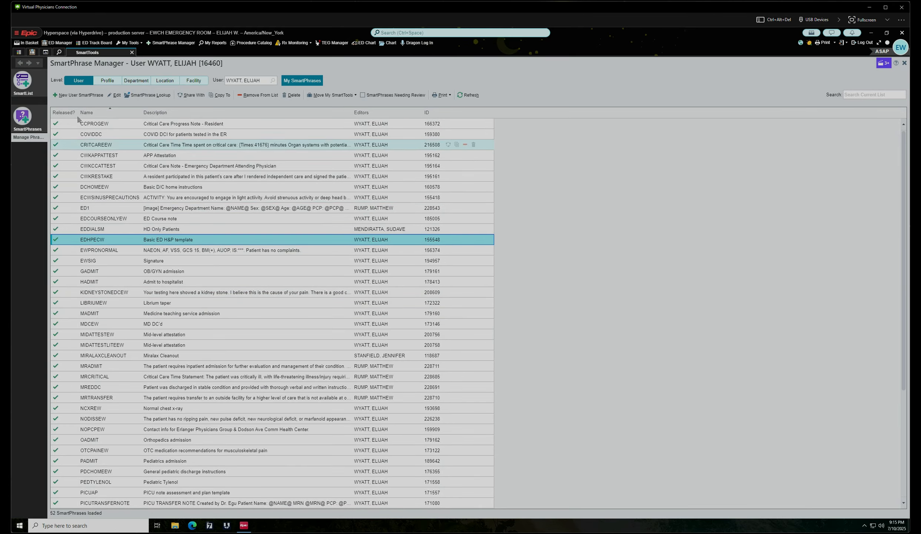
Open the SUTUREINSTEW SmartPhrase containing the laceration repair discharge instructions.
scroll(141, 301, down, 5)
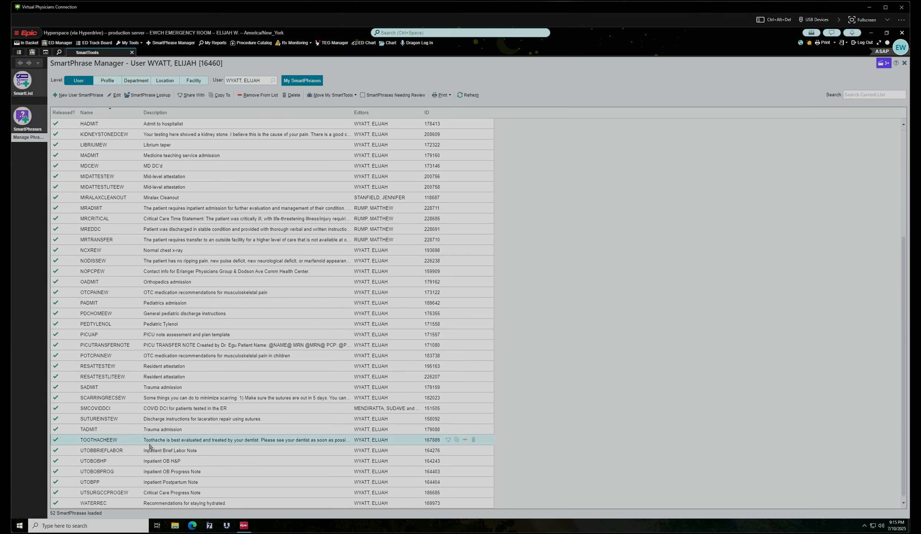
double_click(135, 418)
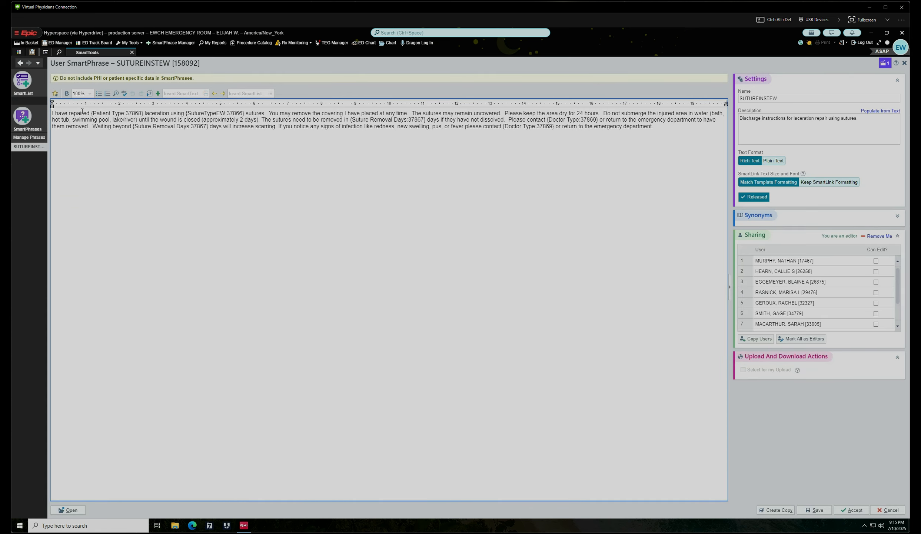
Examine the Patient Type, SutureTypeEW and Suture Removal Days SmartLists embedded in the SUTUREINSTEW discharge instructions.
drag(93, 113, 235, 115)
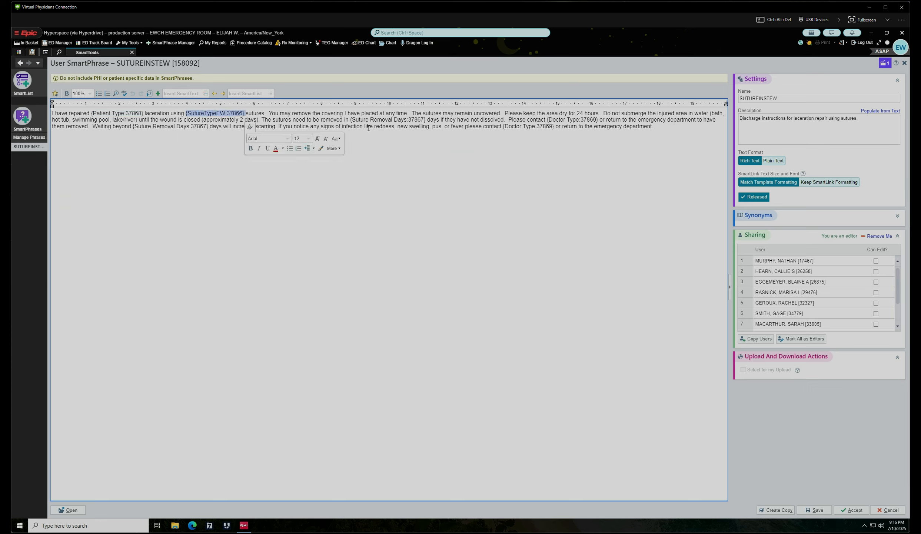
drag(351, 119, 425, 120)
click(441, 180)
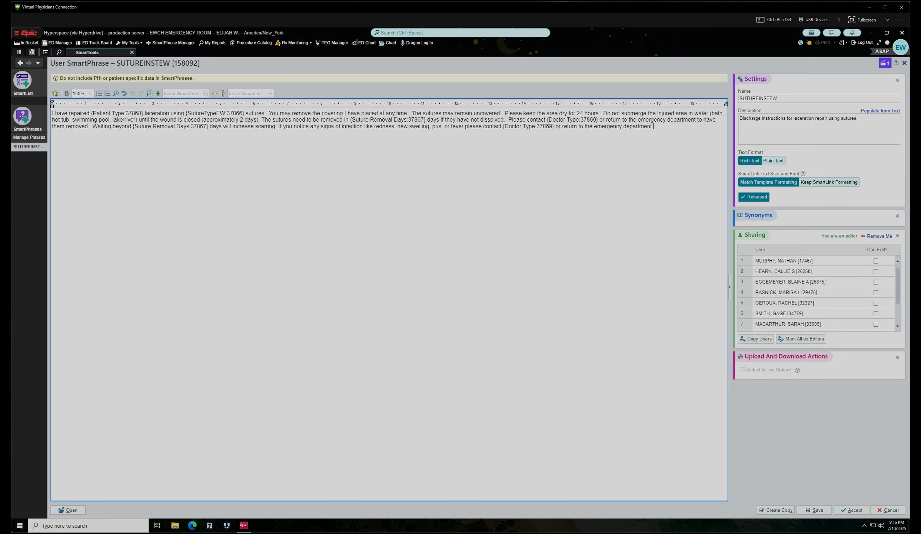
View the SmartLists available for insertion without adding one, and highlight the final Doctor Type SmartList in the instructions.
click(264, 93)
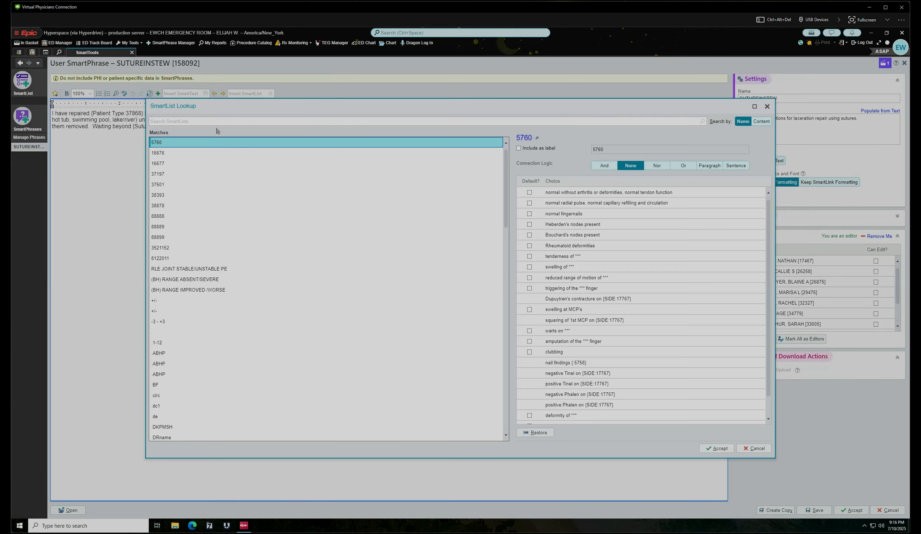
click(766, 106)
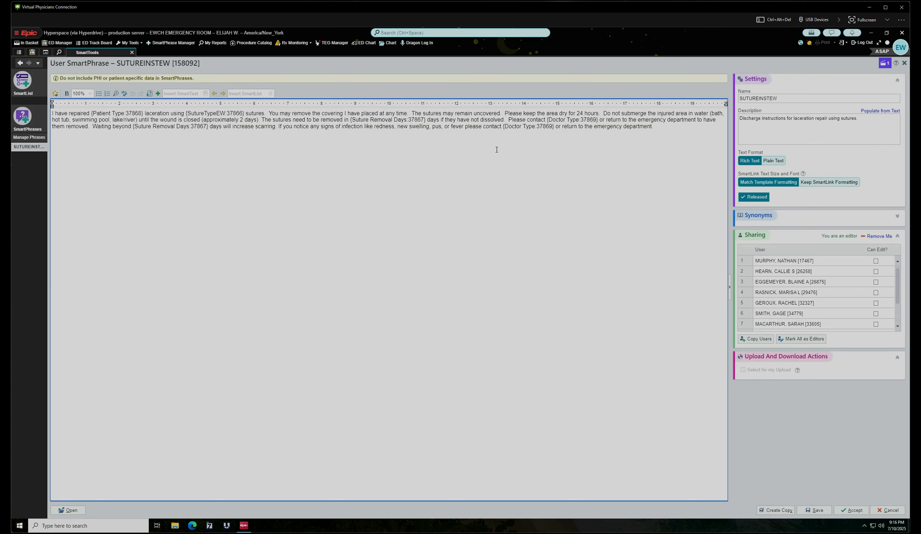
drag(503, 126, 553, 126)
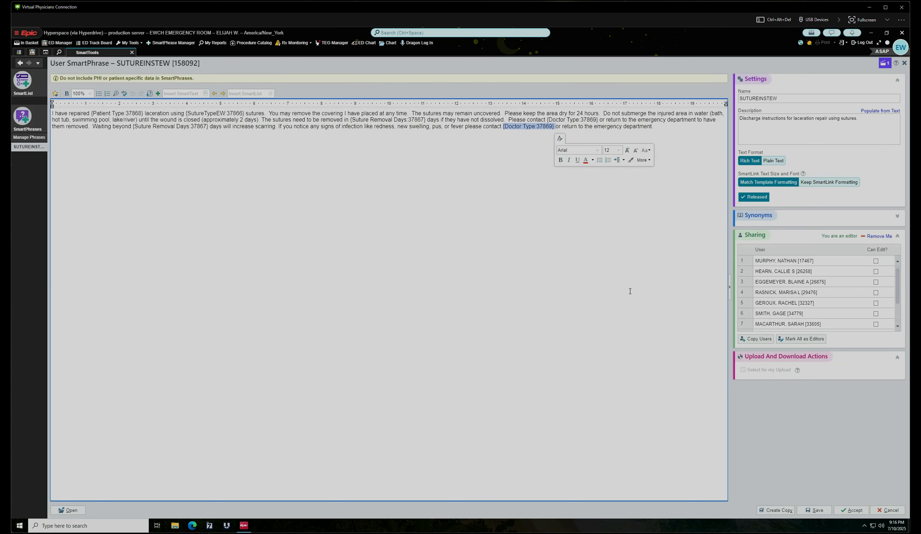
Close the SUTUREINSTEW SmartPhrase without saving and select SMCOVIDDCI in the user's SmartPhrase list.
click(876, 510)
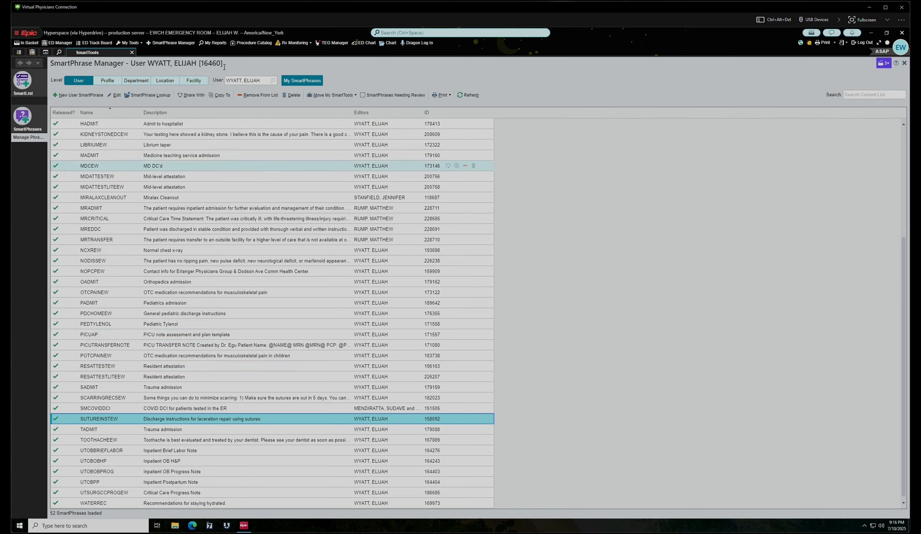
click(241, 80)
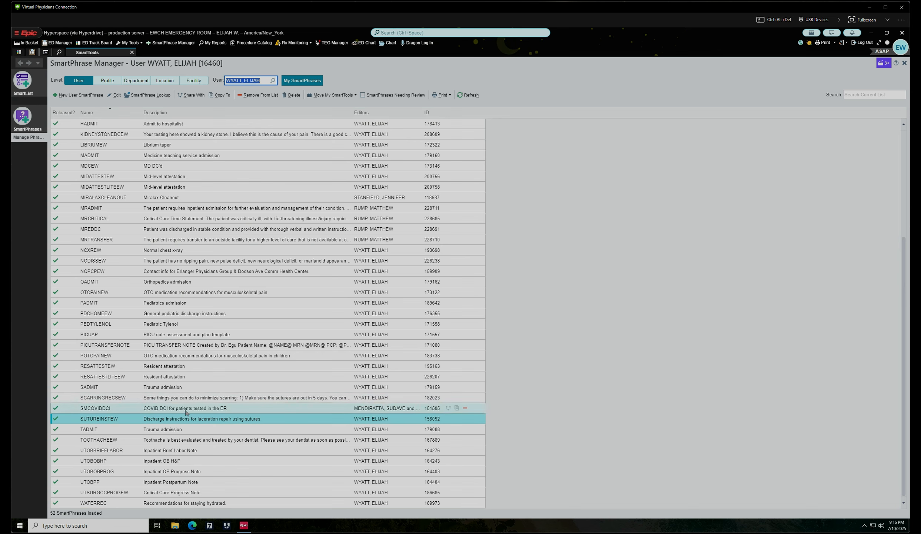
click(407, 407)
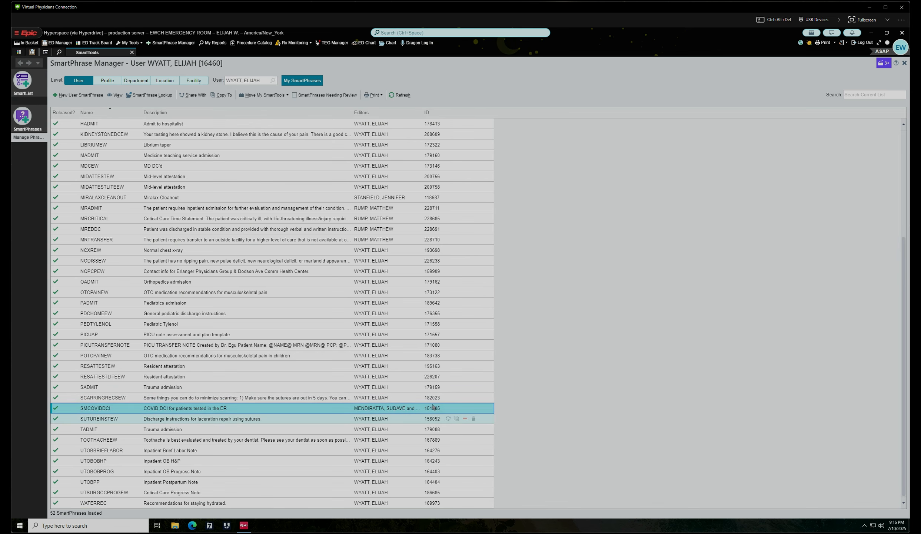